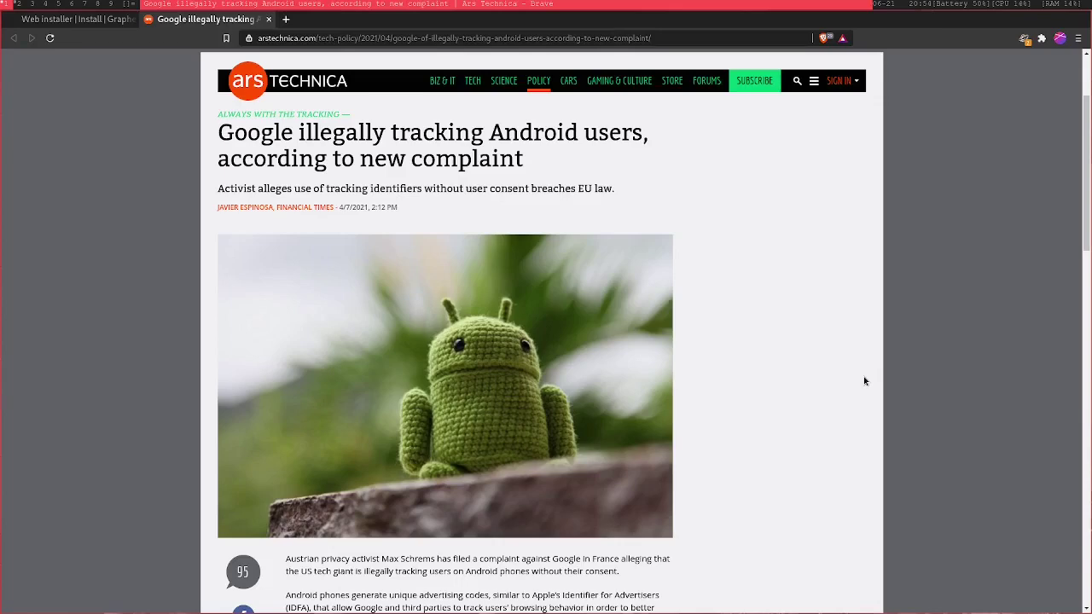
Read through the Ars Technica article on the complaint that Google illegally tracks Android users.
{"action": "scroll", "coordinate": [864, 382], "scroll_direction": "down", "scroll_amount": 1}
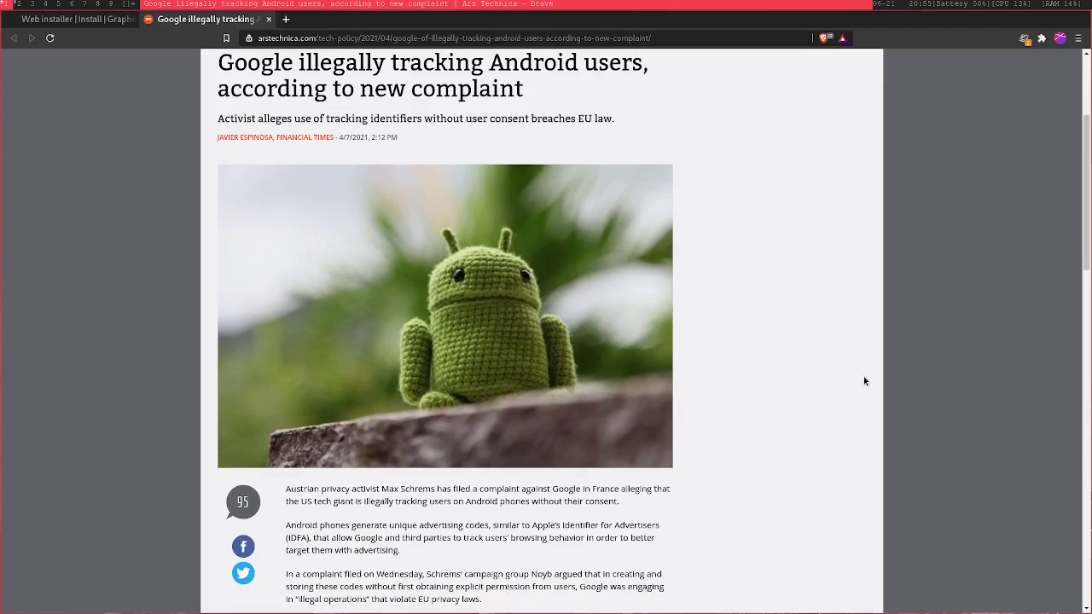
{"action": "scroll", "coordinate": [865, 382], "scroll_direction": "down", "scroll_amount": 6}
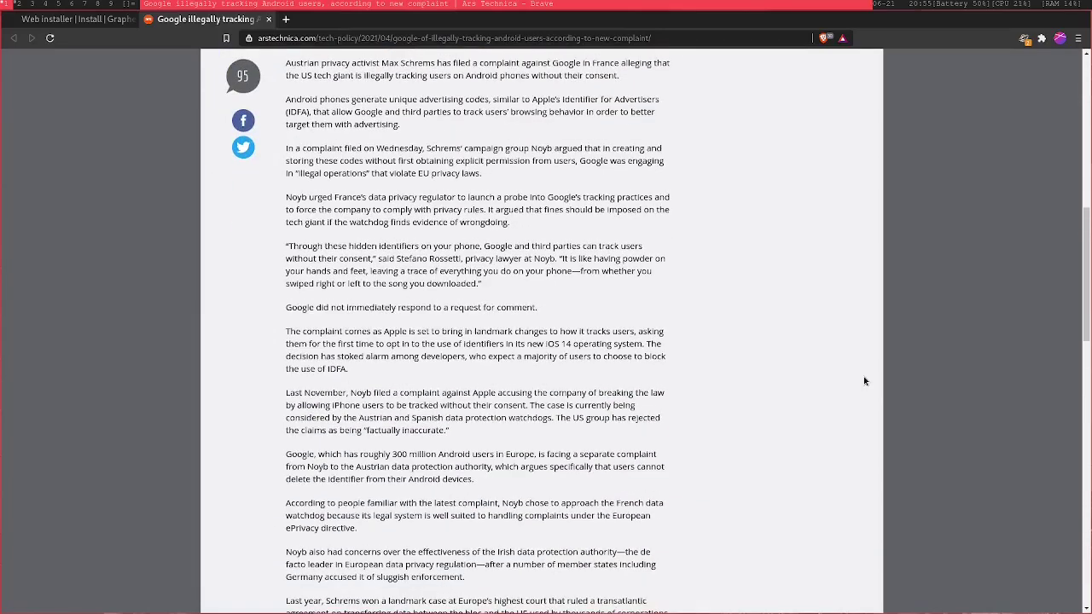
{"action": "scroll", "coordinate": [864, 382], "scroll_direction": "up", "scroll_amount": 8}
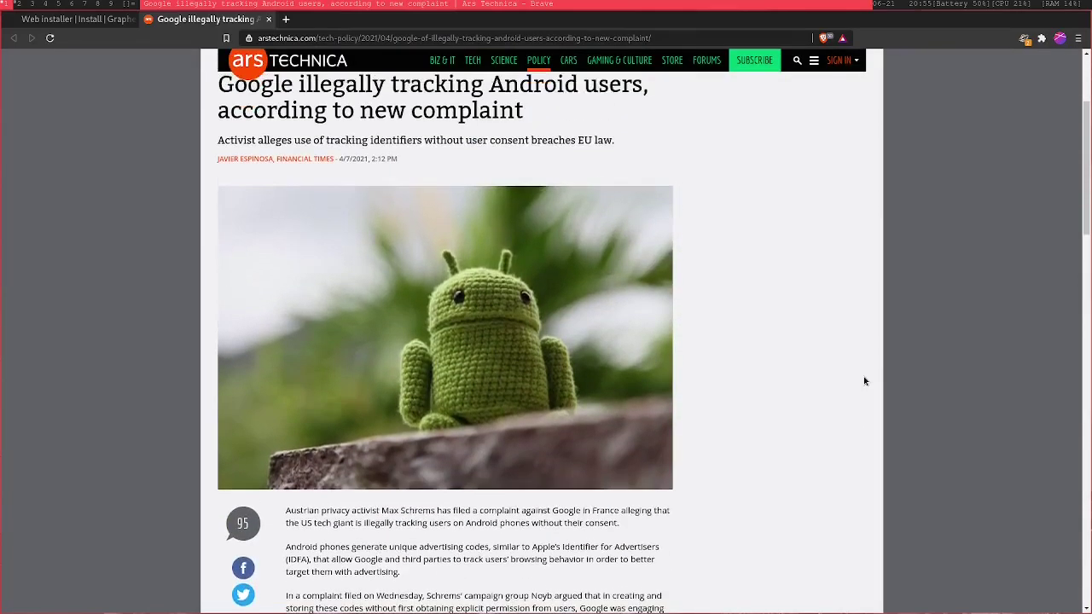
{"action": "scroll", "coordinate": [865, 382], "scroll_direction": "down", "scroll_amount": 1}
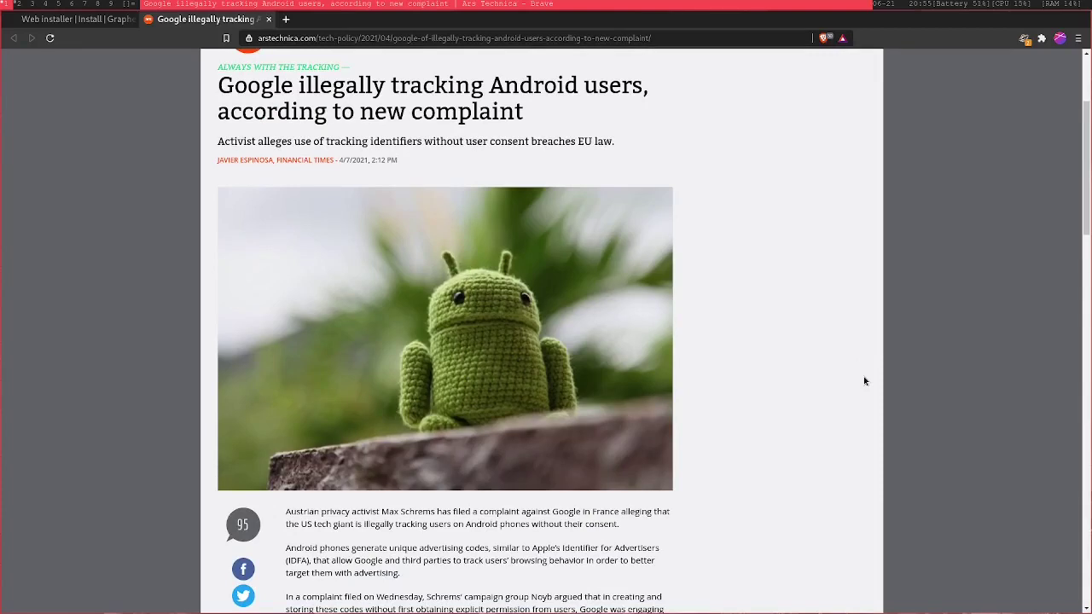
{"action": "scroll", "coordinate": [864, 381], "scroll_direction": "down", "scroll_amount": 5}
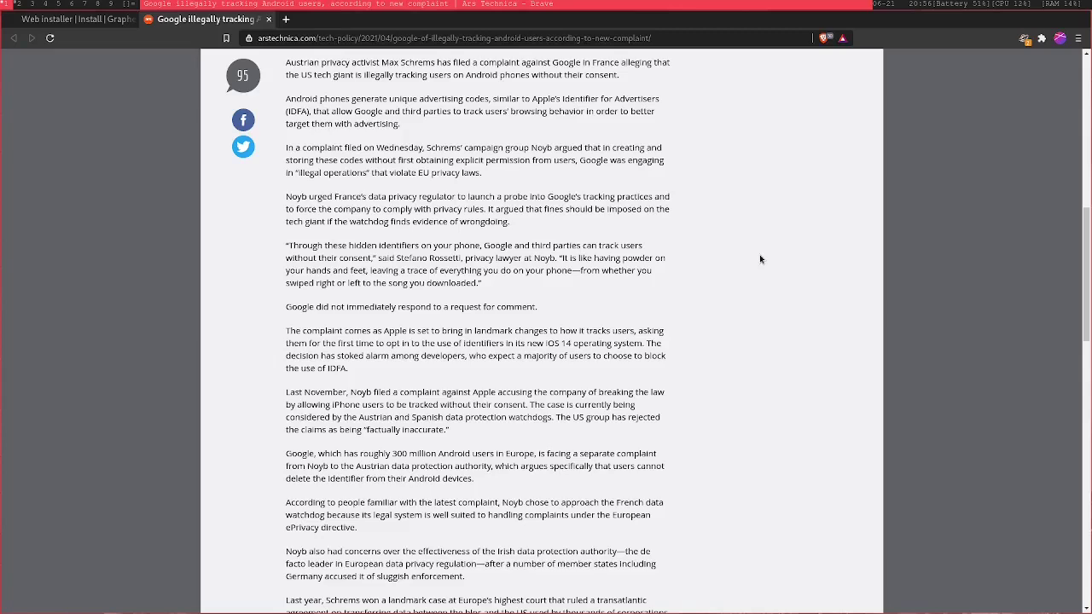
{"action": "scroll", "coordinate": [740, 223], "scroll_direction": "up", "scroll_amount": 1}
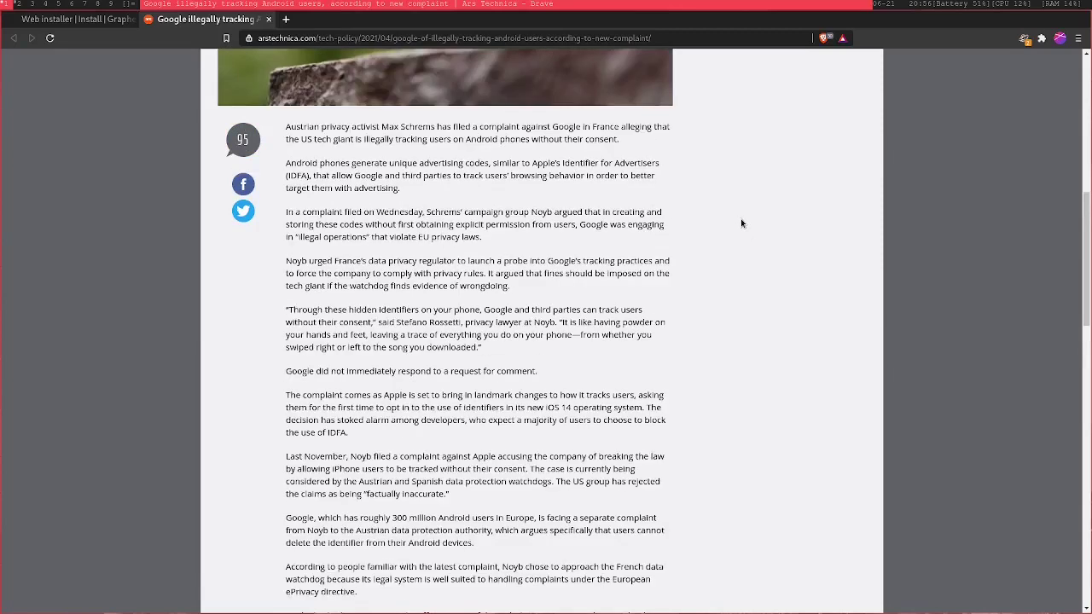
{"action": "scroll", "coordinate": [740, 224], "scroll_direction": "down", "scroll_amount": 2}
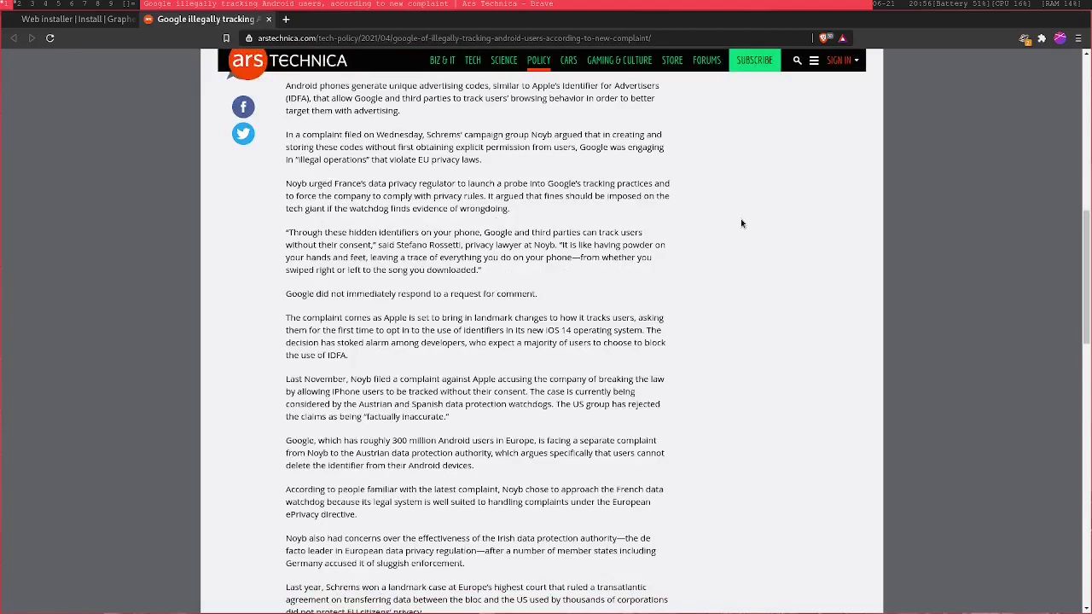
{"action": "scroll", "coordinate": [740, 224], "scroll_direction": "down", "scroll_amount": 1}
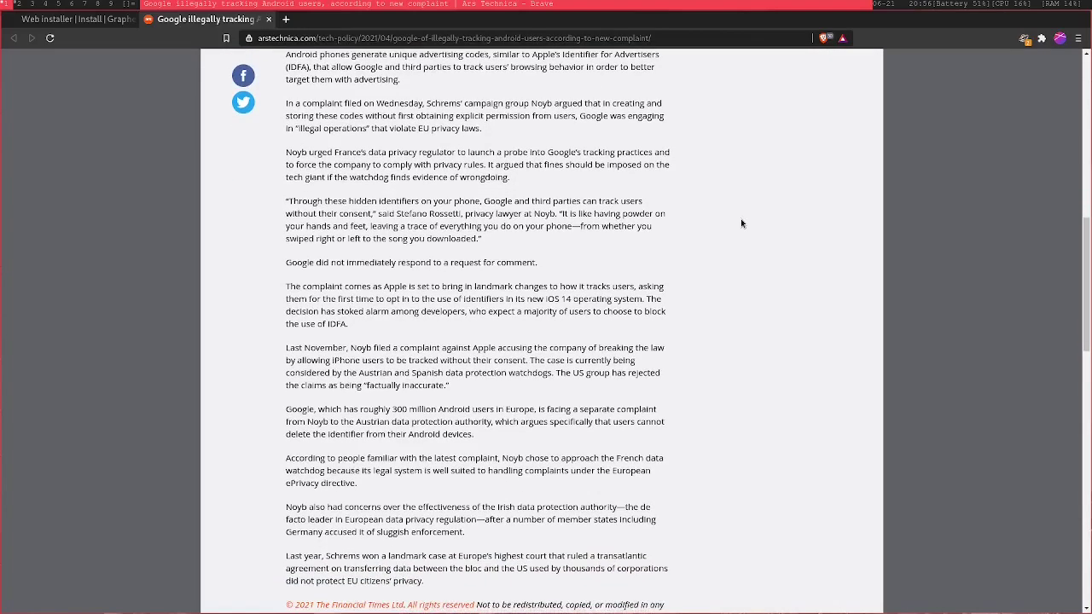
{"action": "scroll", "coordinate": [740, 223], "scroll_direction": "down", "scroll_amount": 2}
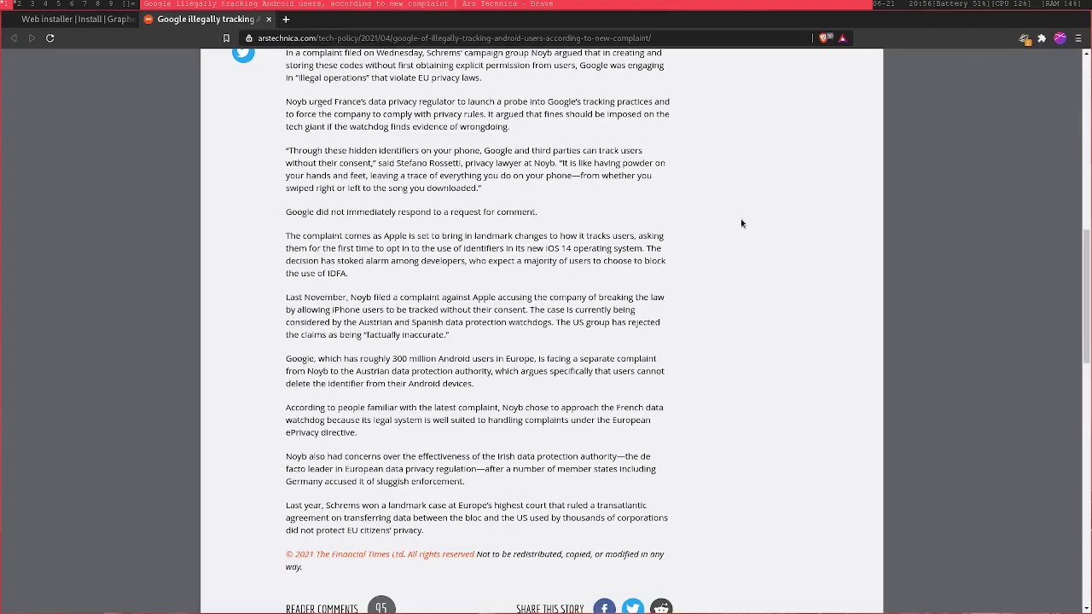
{"action": "scroll", "coordinate": [742, 224], "scroll_direction": "up", "scroll_amount": 2}
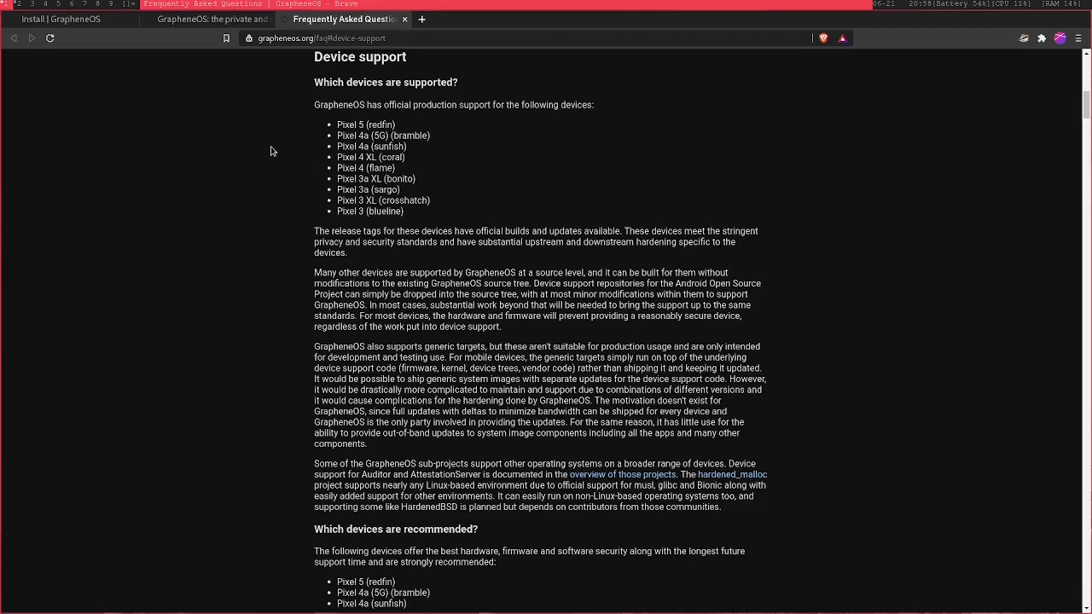
Close the two extra GrapheneOS tabs and open the WebUSB-based installer guide from the Install page.
{"action": "key", "text": "ctrl+w"}
{"action": "key", "text": "ctrl+w"}
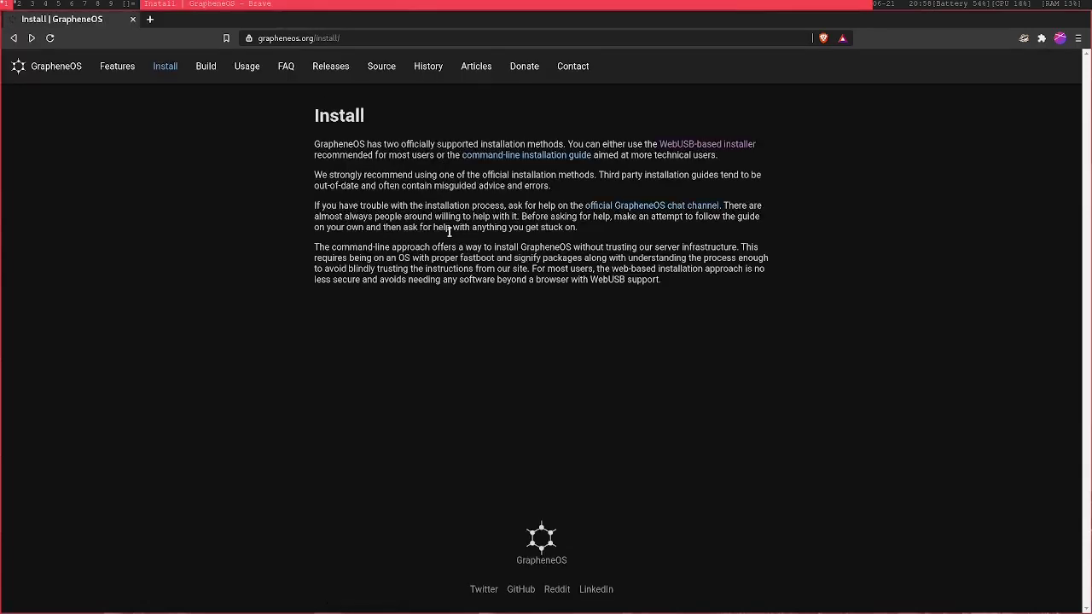
{"action": "left_click", "coordinate": [686, 144]}
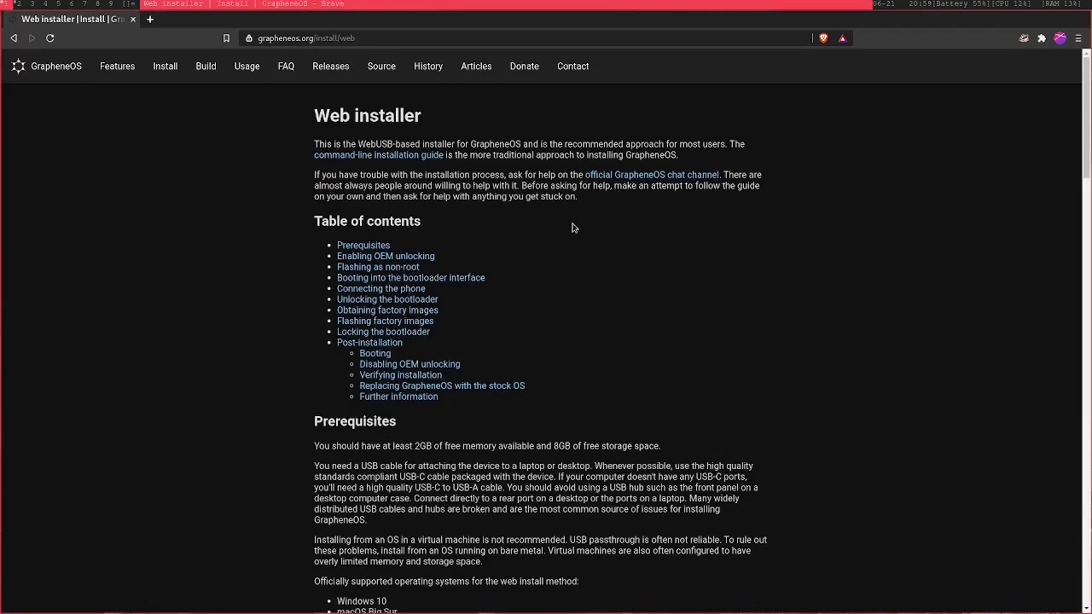
Review the web installer's prerequisites, supported operating systems and browsers, OEM unlocking instructions and non-root flashing requirements.
{"action": "scroll", "coordinate": [574, 228], "scroll_direction": "down", "scroll_amount": 4}
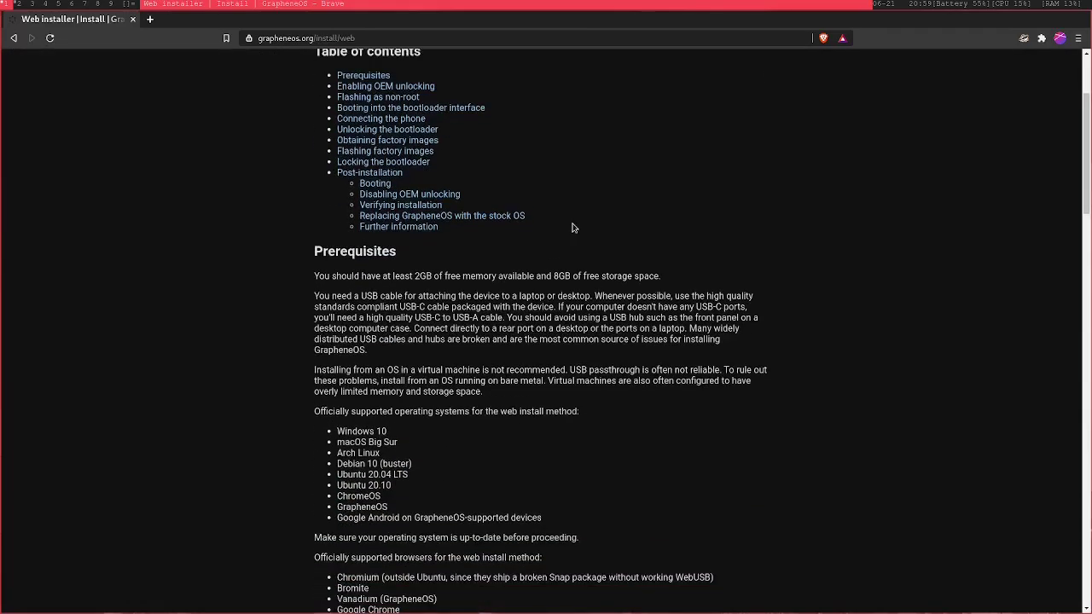
{"action": "scroll", "coordinate": [578, 243], "scroll_direction": "down", "scroll_amount": 4}
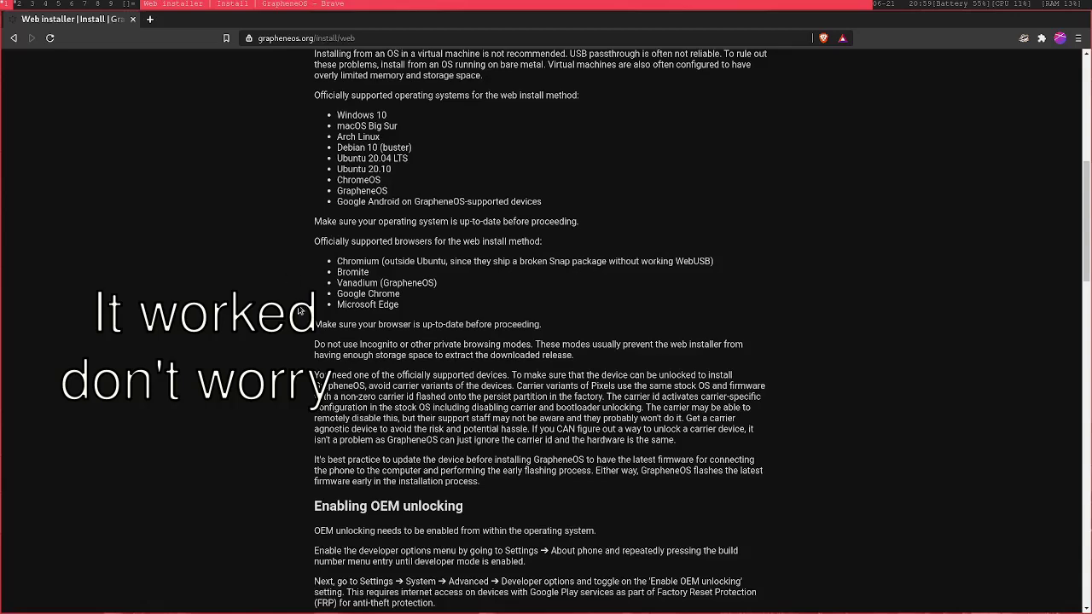
{"action": "scroll", "coordinate": [509, 322], "scroll_direction": "up", "scroll_amount": 2}
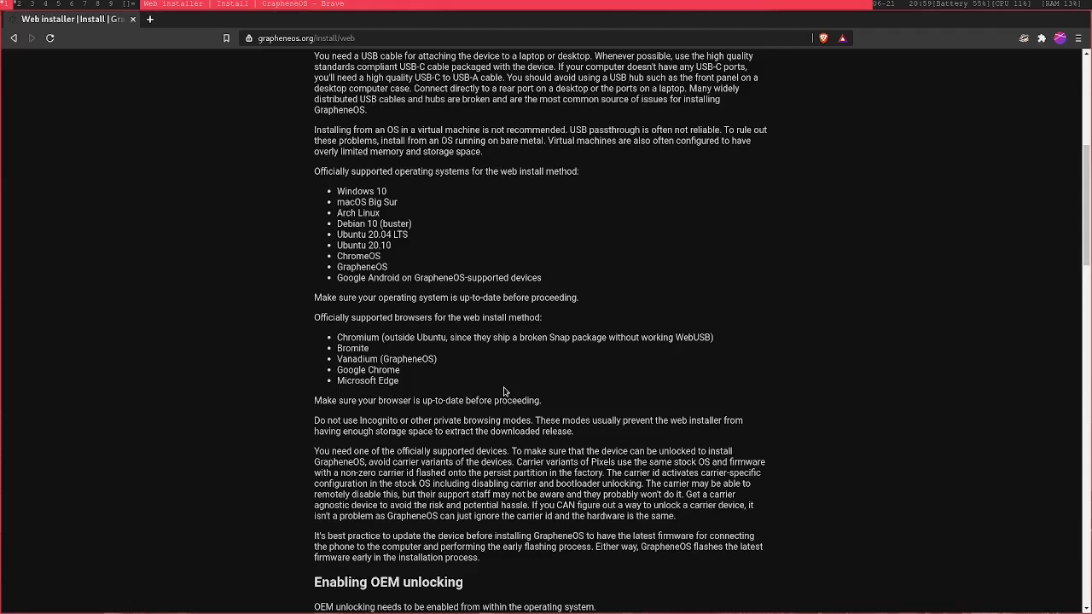
{"action": "scroll", "coordinate": [506, 389], "scroll_direction": "up", "scroll_amount": 1}
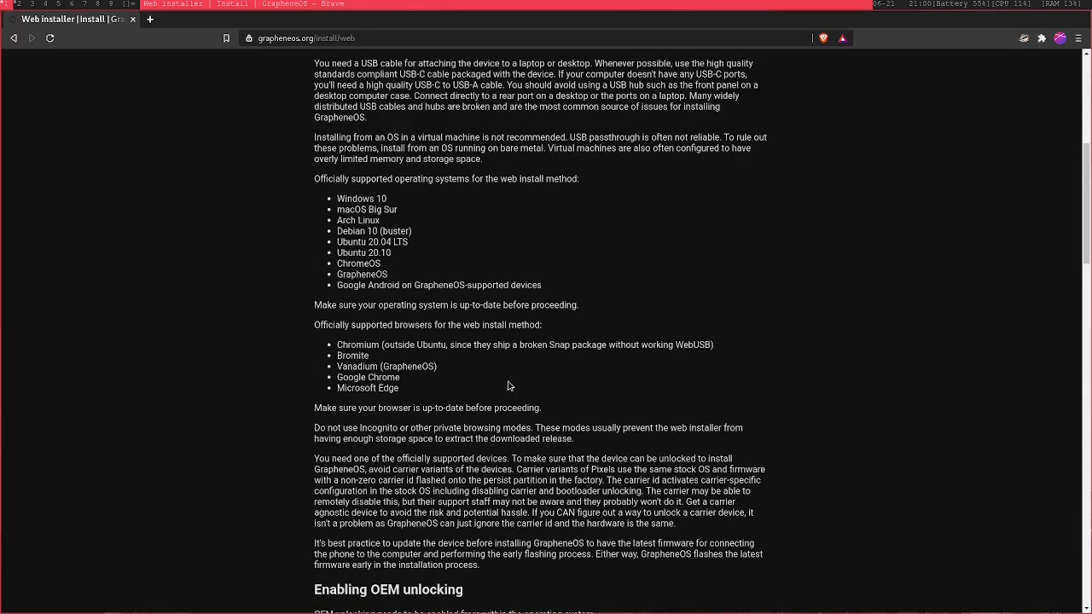
{"action": "scroll", "coordinate": [508, 386], "scroll_direction": "down", "scroll_amount": 5}
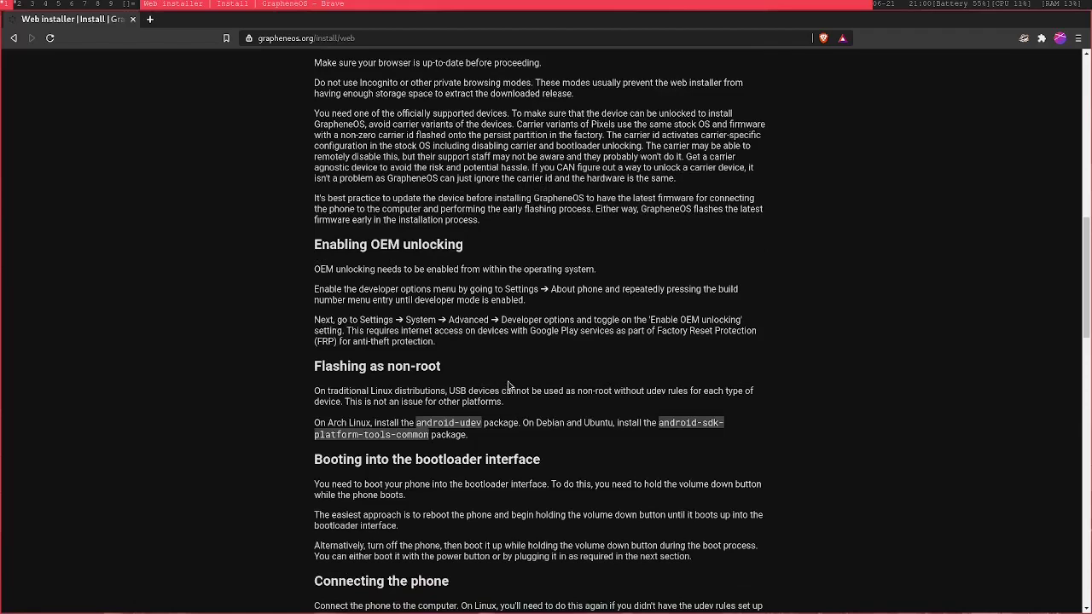
{"action": "scroll", "coordinate": [508, 385], "scroll_direction": "down", "scroll_amount": 1}
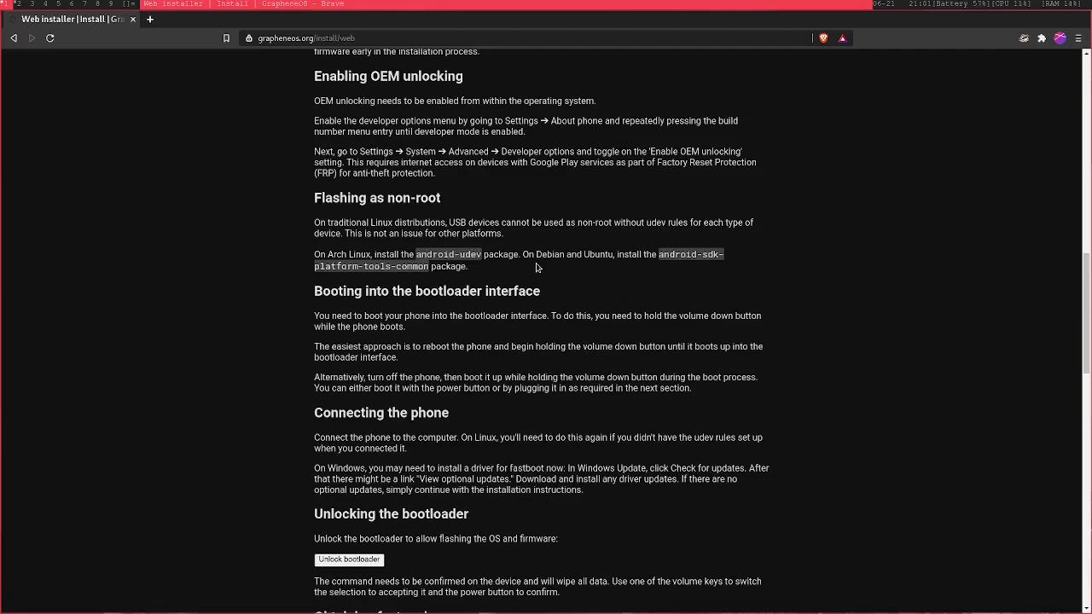
Open a terminal and install the Arch Linux package named in the guide with "sudo pacman -Syu android-udev", confirming the installation.
{"action": "key", "text": "super+Return"}
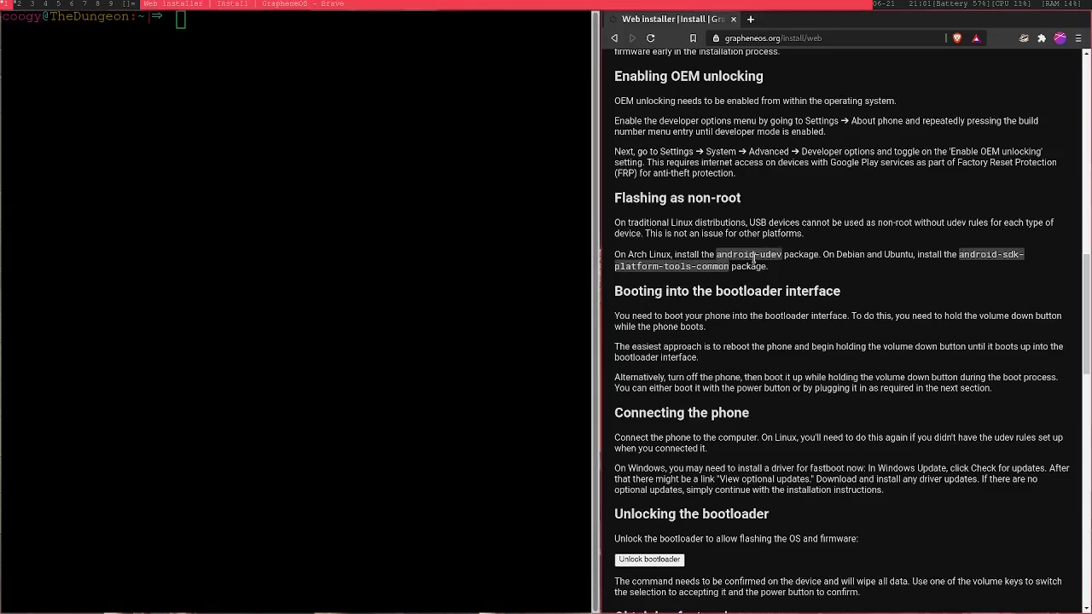
{"action": "left_click_drag", "start_coordinate": [784, 255], "coordinate": [719, 256]}
{"action": "key", "text": "super+c"}
{"action": "mouse_move", "coordinate": [402, 201]}
{"action": "type", "text": "sudo "}
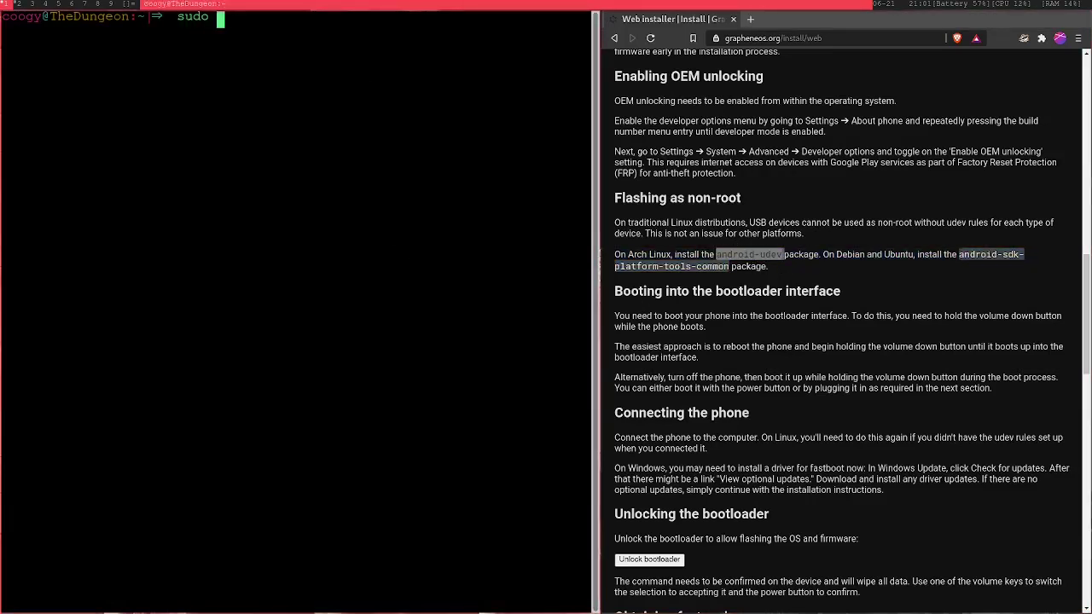
{"action": "type", "text": "pacman -Syu"}
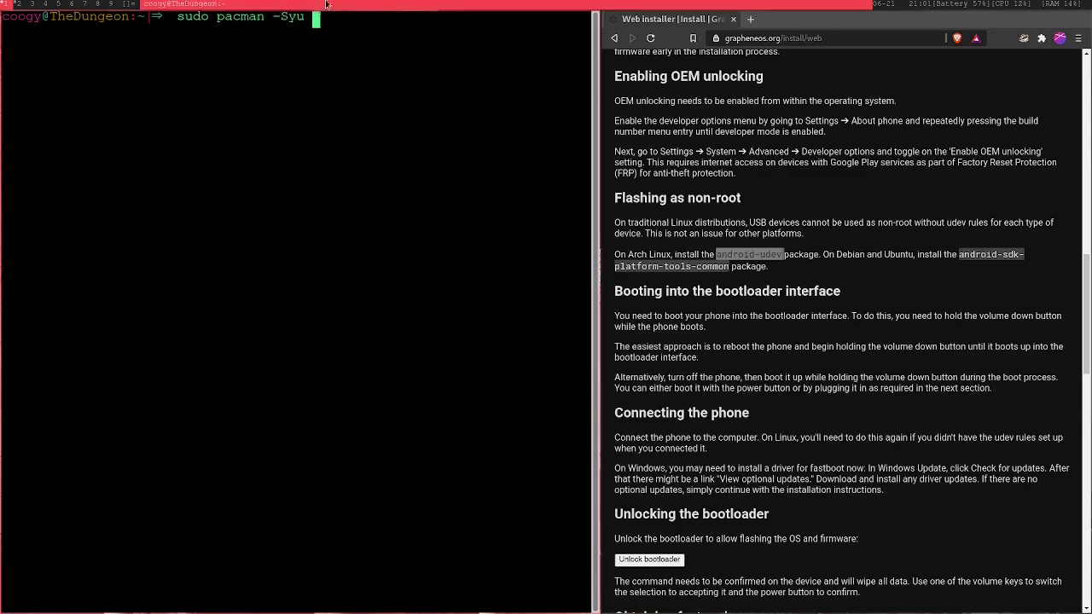
{"action": "right_click", "coordinate": [348, 44]}
{"action": "left_click", "coordinate": [367, 68]}
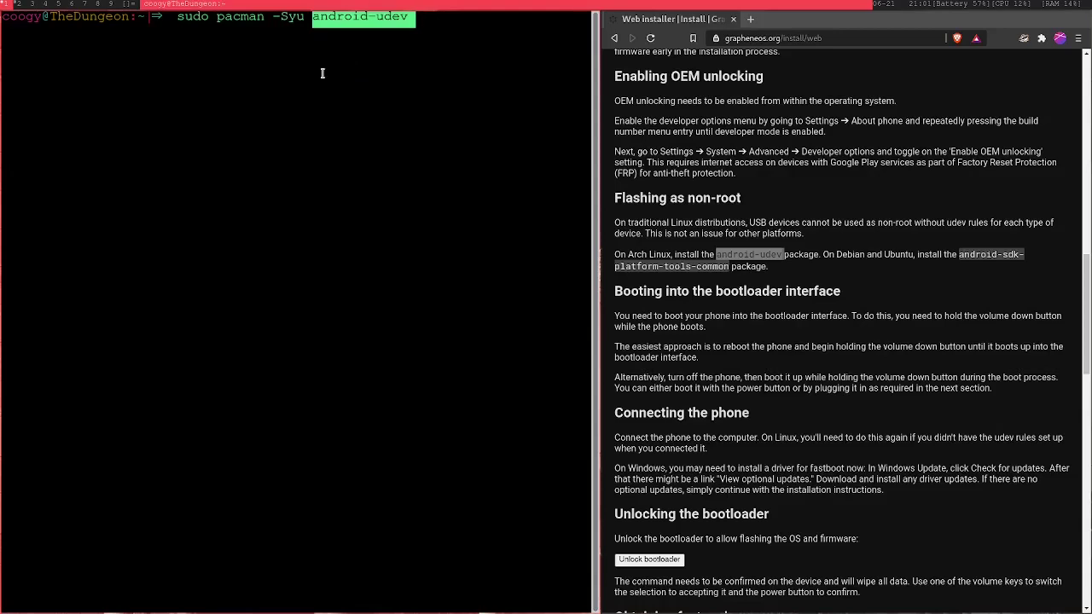
{"action": "key", "text": "Return"}
{"action": "key", "text": "Return"}
{"action": "type", "text": "y"}
{"action": "key", "text": "Return"}
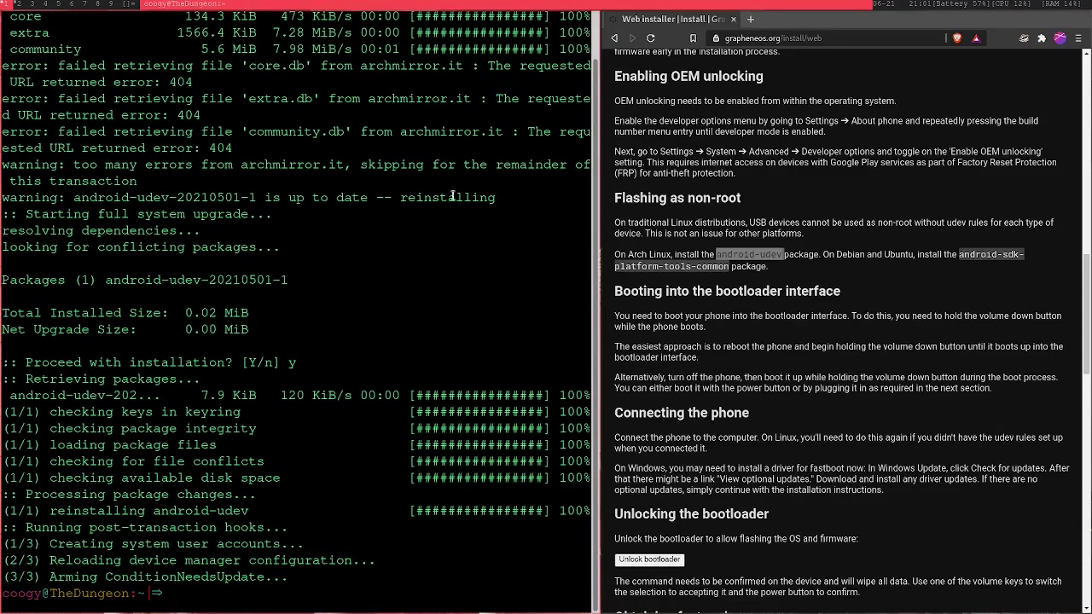
{"action": "left_click", "coordinate": [885, 272]}
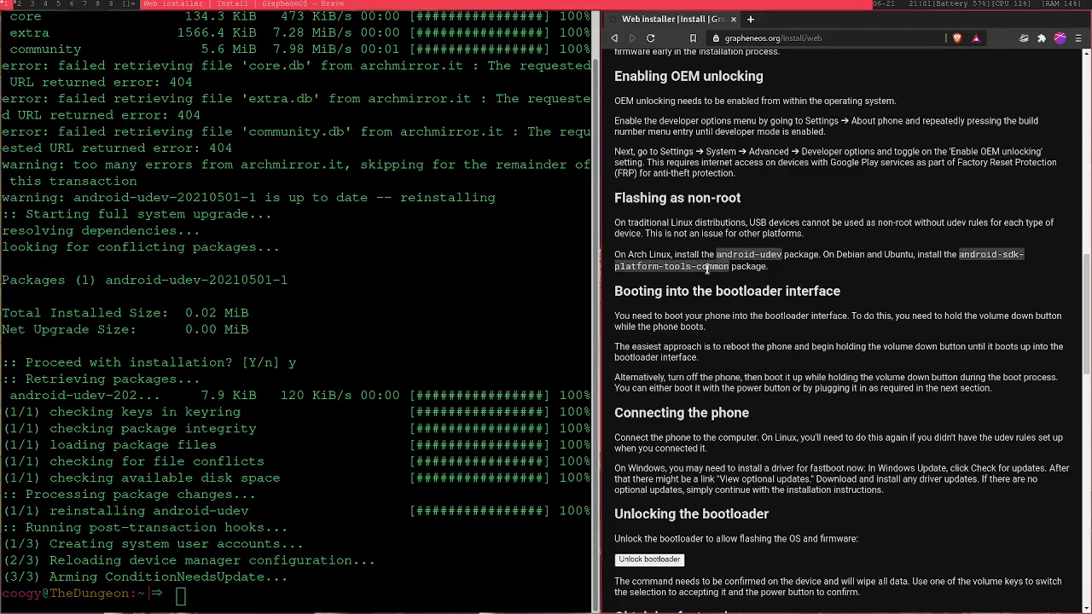
{"action": "key", "text": "super+shift+c"}
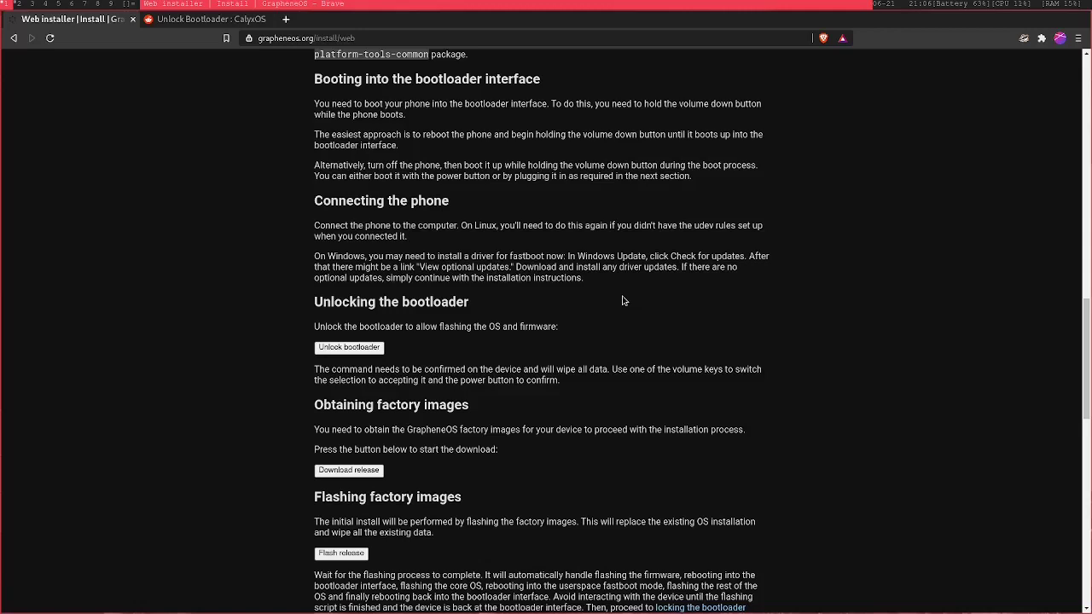
Unlock the phone's bootloader from the web installer, connecting the Pixel 4a to grapheneos.org.
{"action": "scroll", "coordinate": [623, 300], "scroll_direction": "down", "scroll_amount": 1}
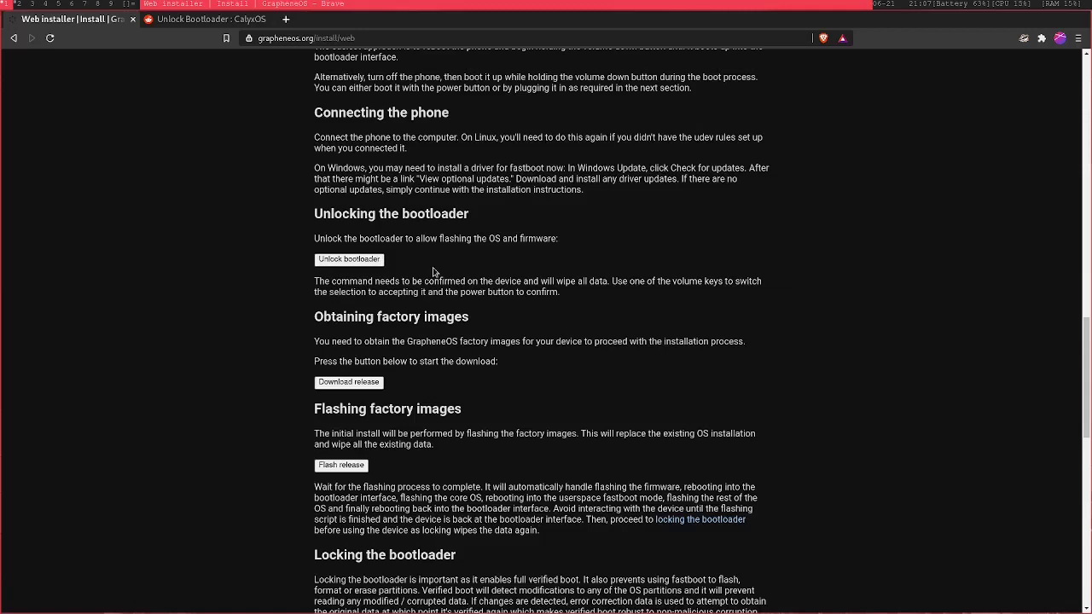
{"action": "left_click", "coordinate": [356, 259]}
{"action": "left_click", "coordinate": [275, 88]}
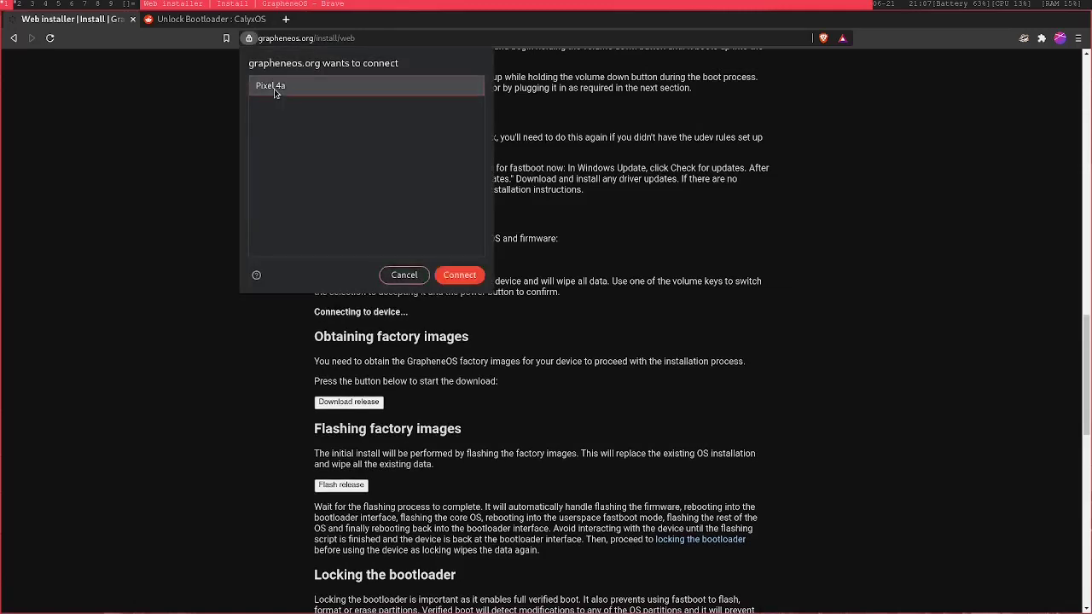
{"action": "left_click", "coordinate": [474, 283]}
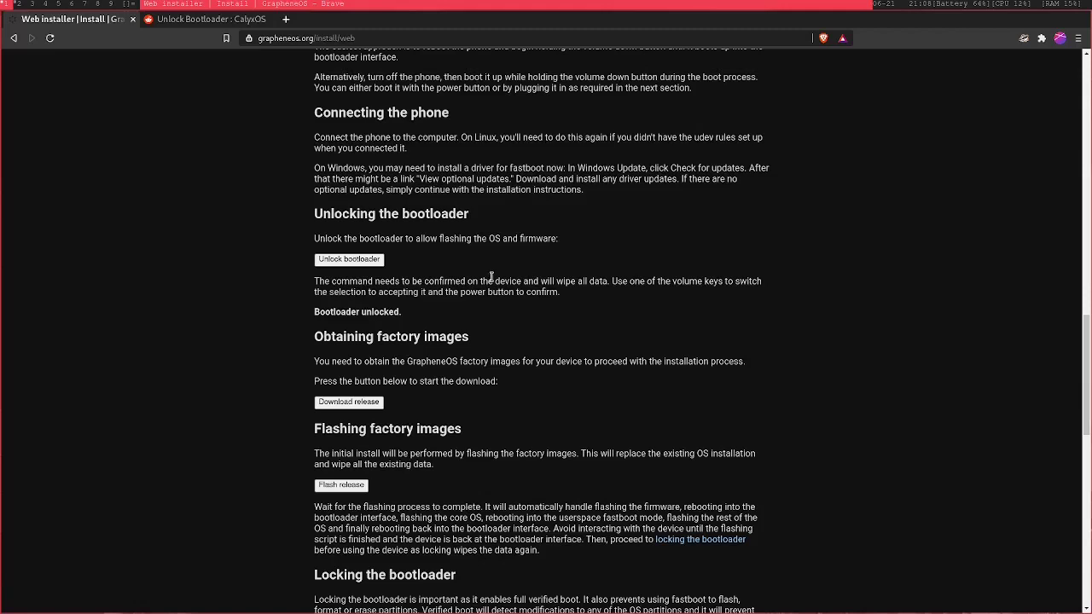
Download the GrapheneOS factory release for the phone and flash it to the device.
{"action": "scroll", "coordinate": [376, 272], "scroll_direction": "down", "scroll_amount": 3}
{"action": "left_click", "coordinate": [363, 264]}
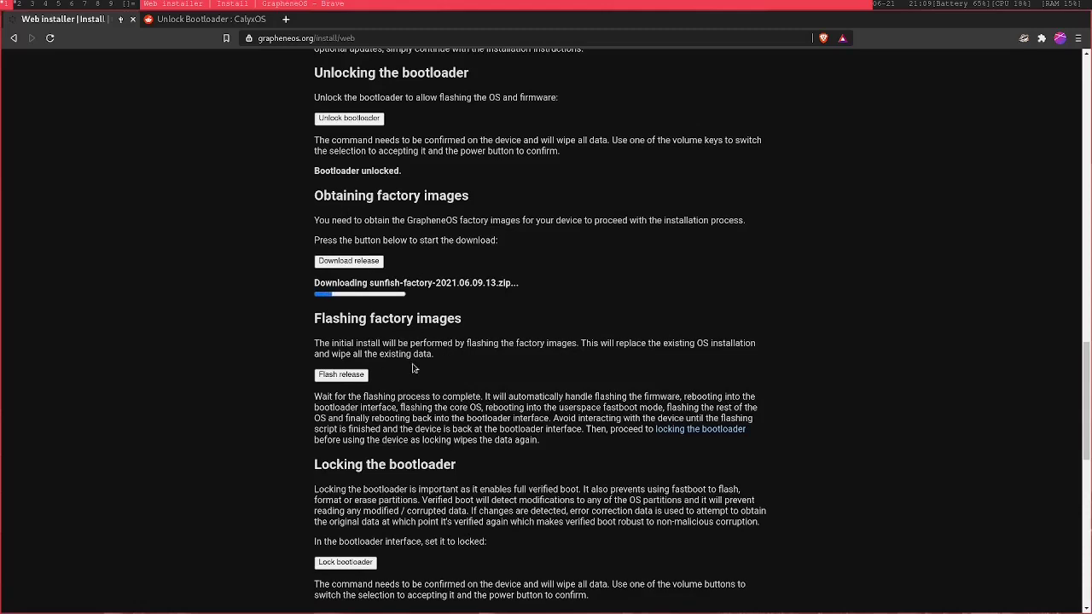
{"action": "scroll", "coordinate": [410, 363], "scroll_direction": "down", "scroll_amount": 1}
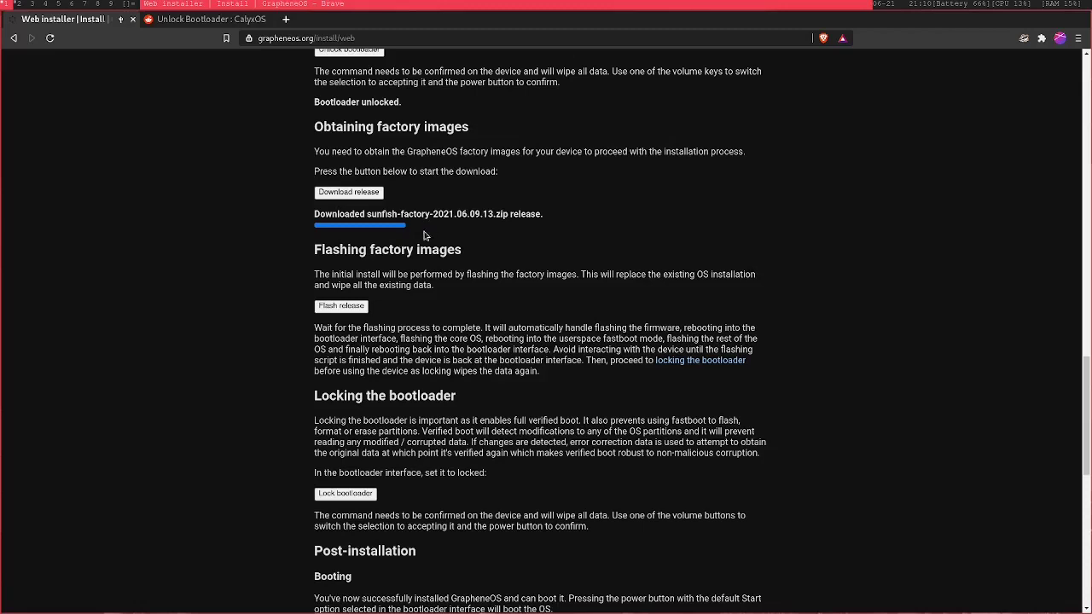
{"action": "left_click", "coordinate": [362, 308]}
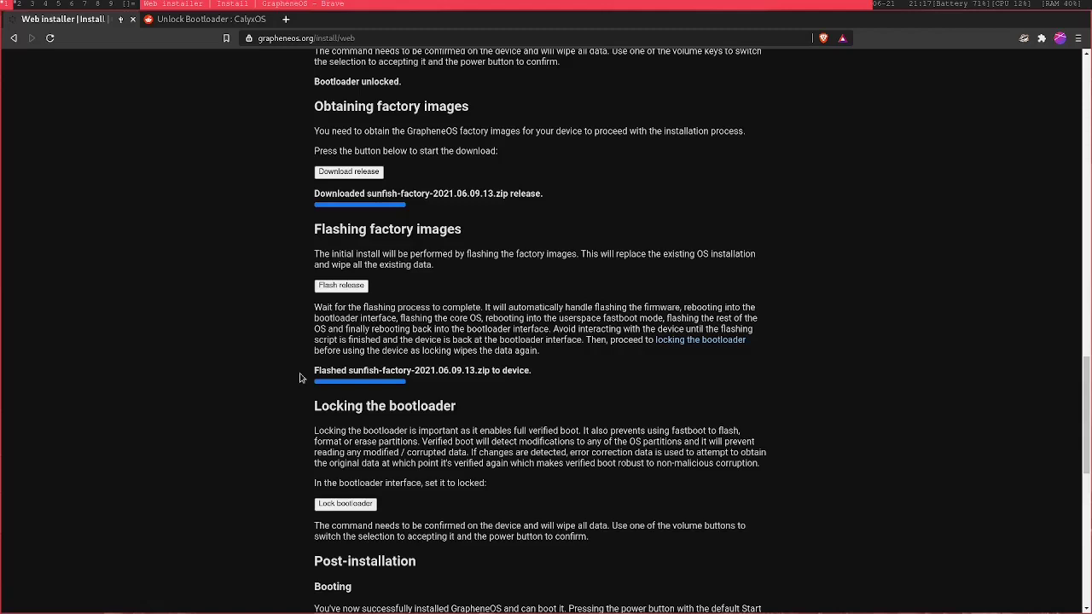
Lock the phone's bootloader from the web installer and go to the post-installation instructions.
{"action": "scroll", "coordinate": [299, 385], "scroll_direction": "up", "scroll_amount": 1}
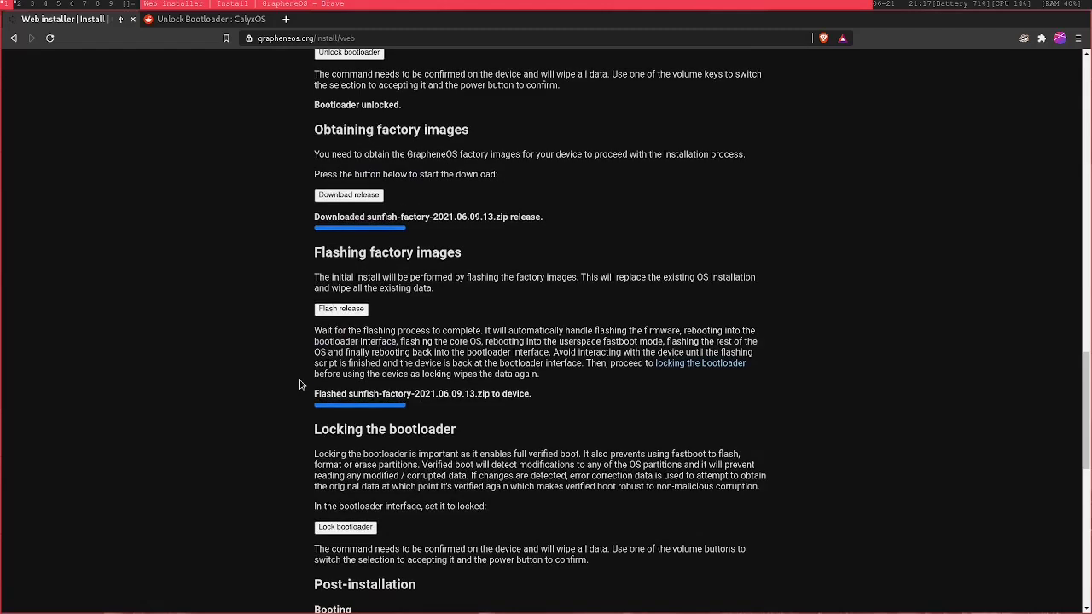
{"action": "scroll", "coordinate": [300, 385], "scroll_direction": "down", "scroll_amount": 2}
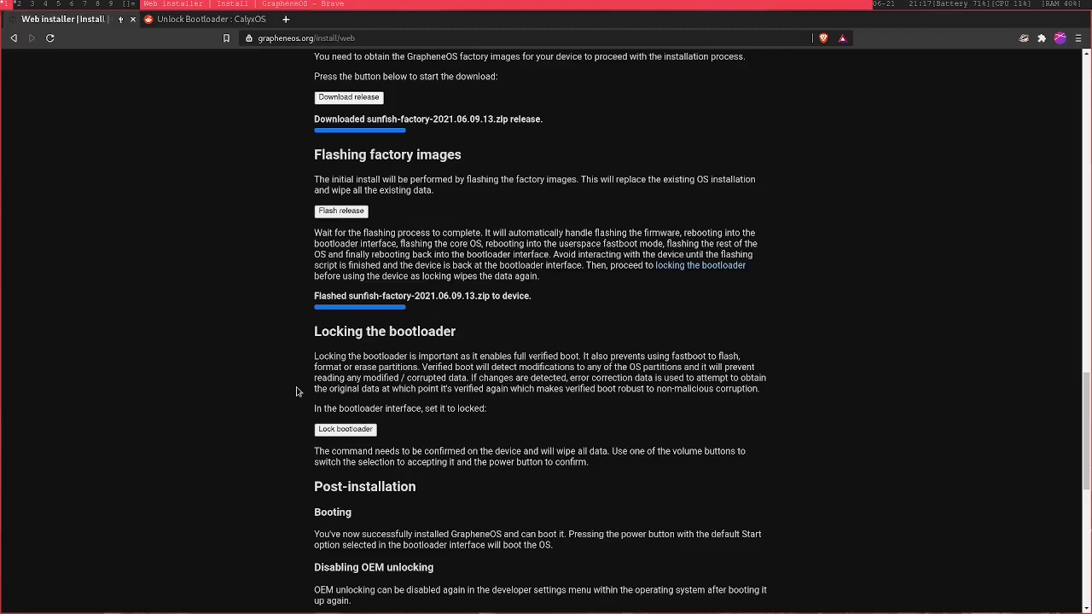
{"action": "left_click", "coordinate": [335, 430]}
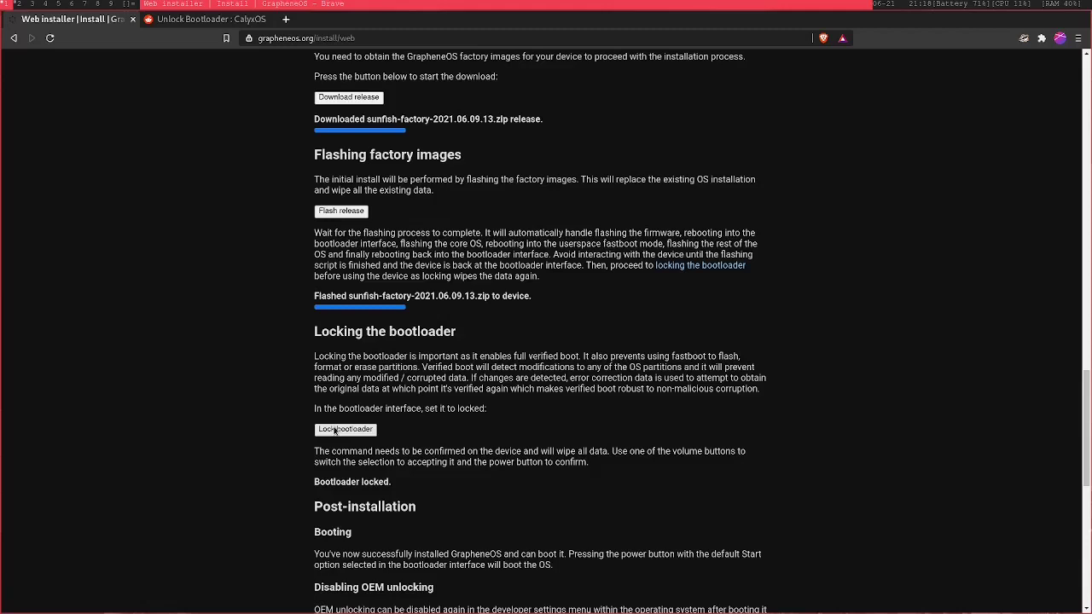
{"action": "scroll", "coordinate": [289, 475], "scroll_direction": "down", "scroll_amount": 3}
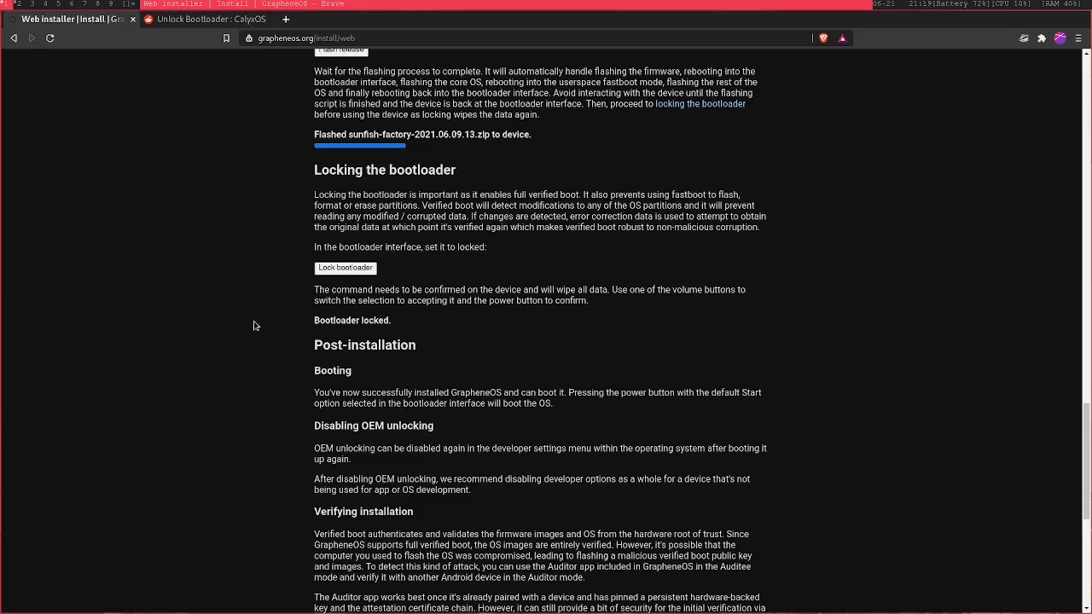
Read the post-installation instructions on booting, disabling OEM unlocking and verifying the installation with the Auditor app.
{"action": "scroll", "coordinate": [253, 325], "scroll_direction": "down", "scroll_amount": 1}
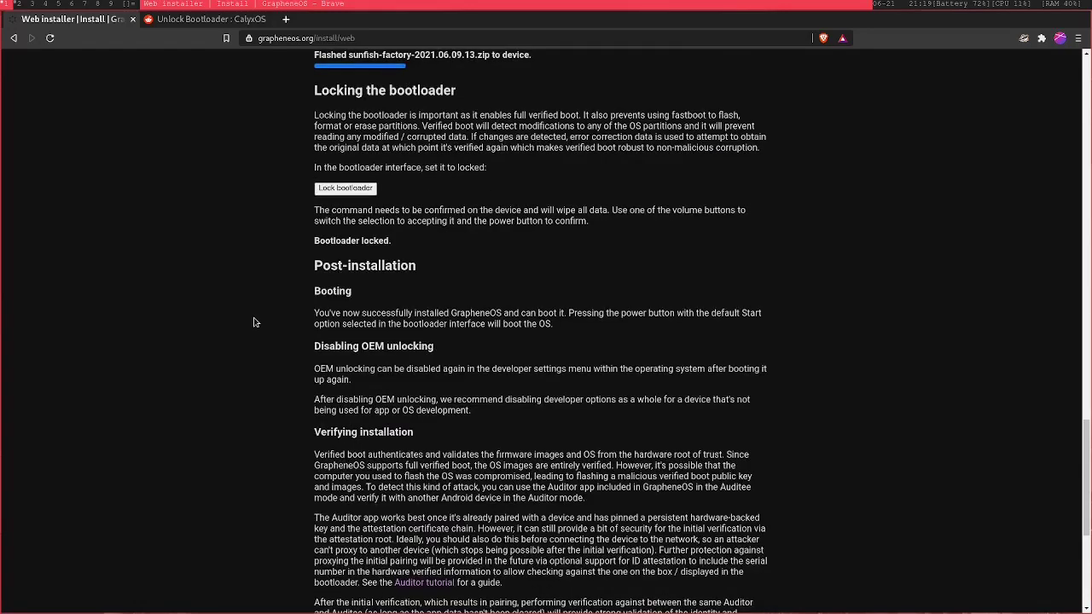
{"action": "scroll", "coordinate": [253, 322], "scroll_direction": "down", "scroll_amount": 1}
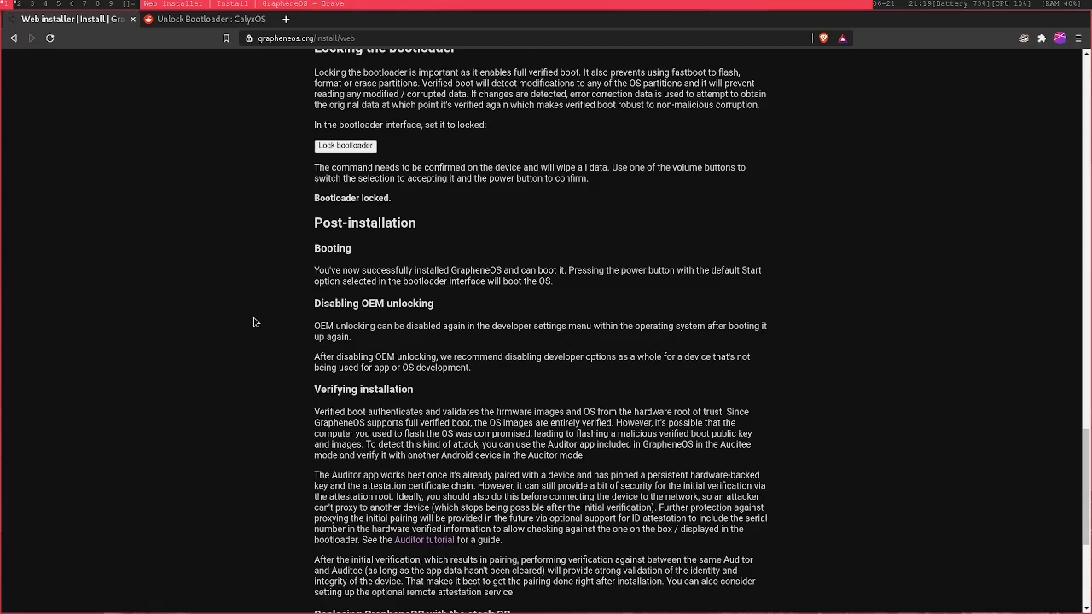
{"action": "scroll", "coordinate": [253, 322], "scroll_direction": "down", "scroll_amount": 2}
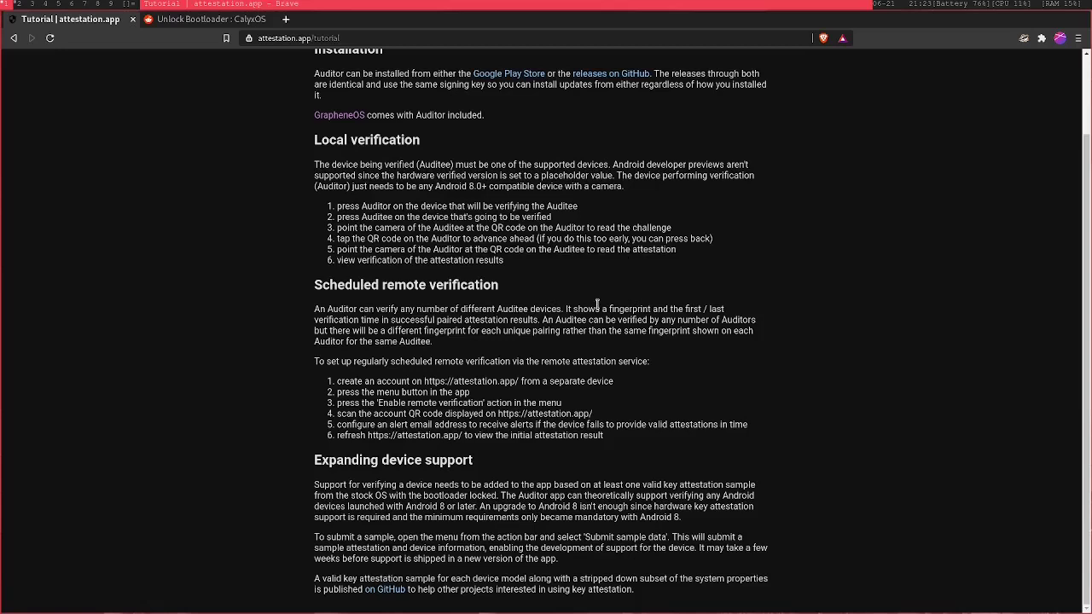
Open the GrapheneOS home page from the Auditor tutorial's link and read through the project overview.
{"action": "left_click", "coordinate": [338, 115]}
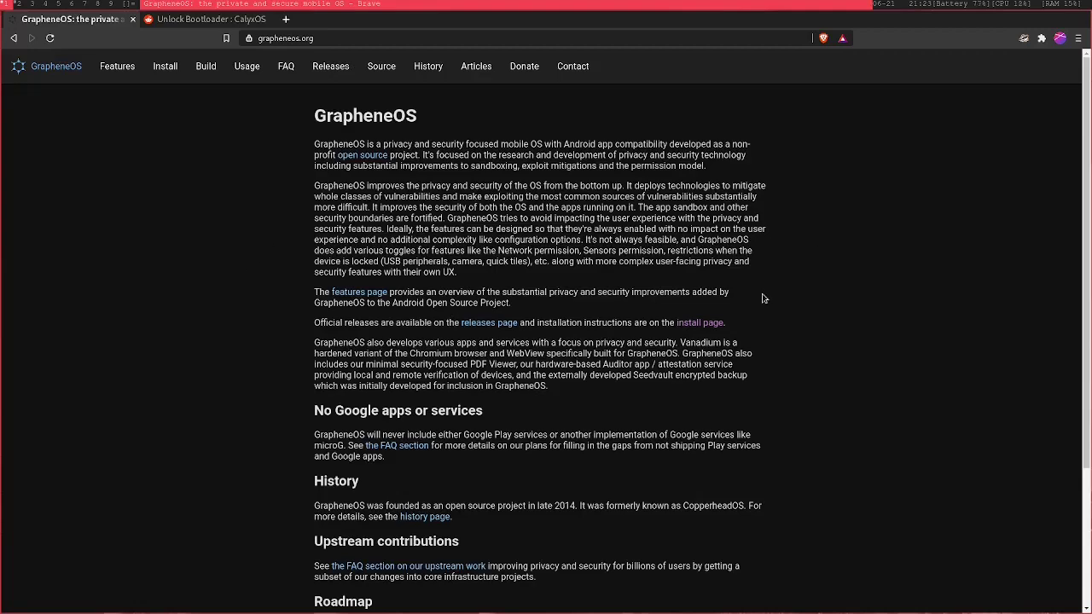
{"action": "scroll", "coordinate": [764, 298], "scroll_direction": "down", "scroll_amount": 3}
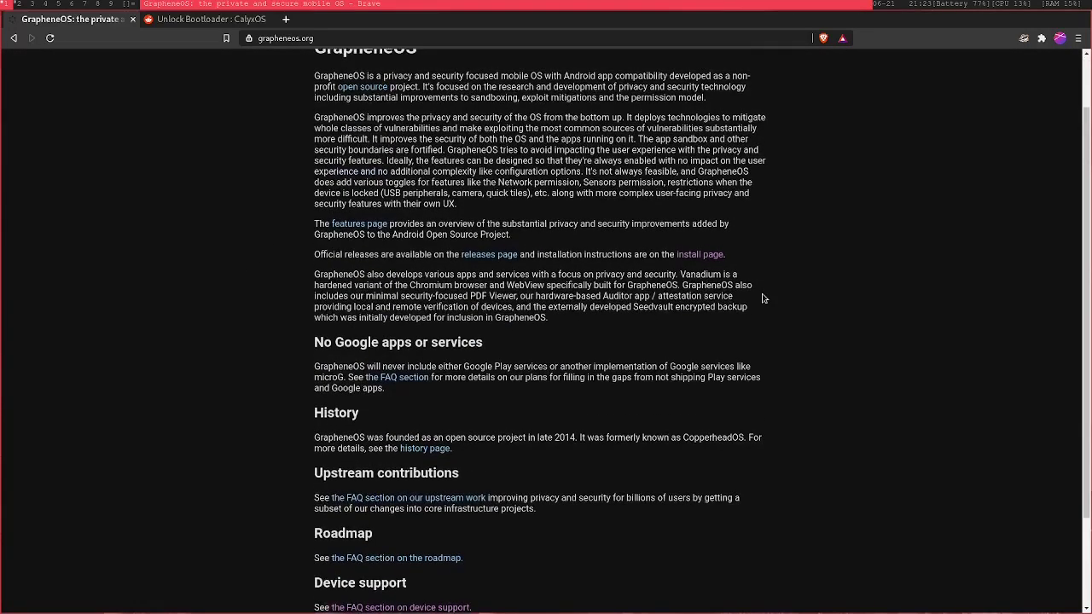
{"action": "scroll", "coordinate": [764, 298], "scroll_direction": "up", "scroll_amount": 2}
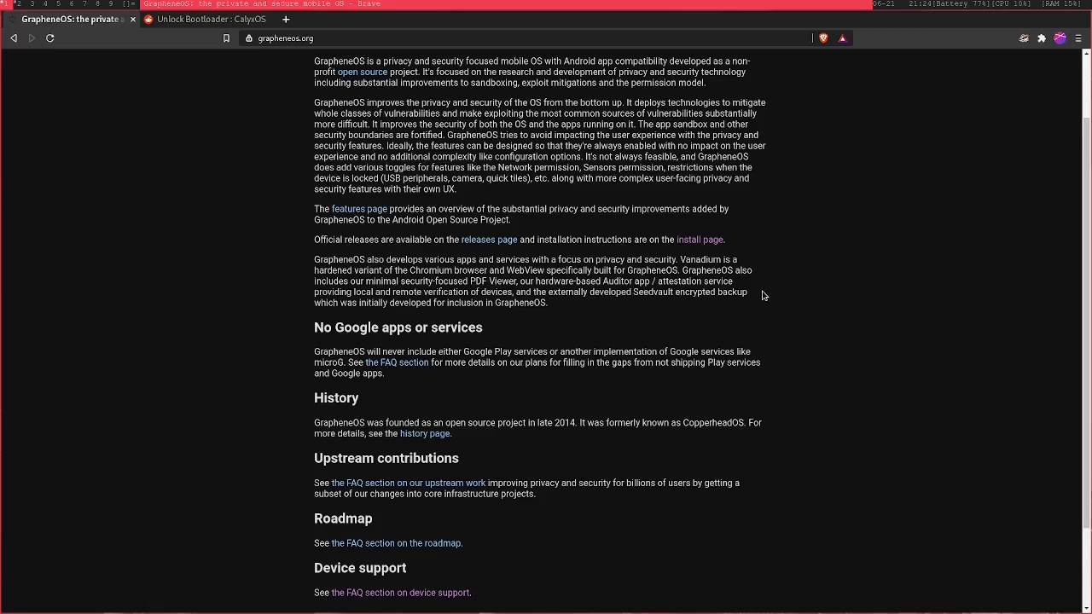
{"action": "scroll", "coordinate": [784, 206], "scroll_direction": "up", "scroll_amount": 1}
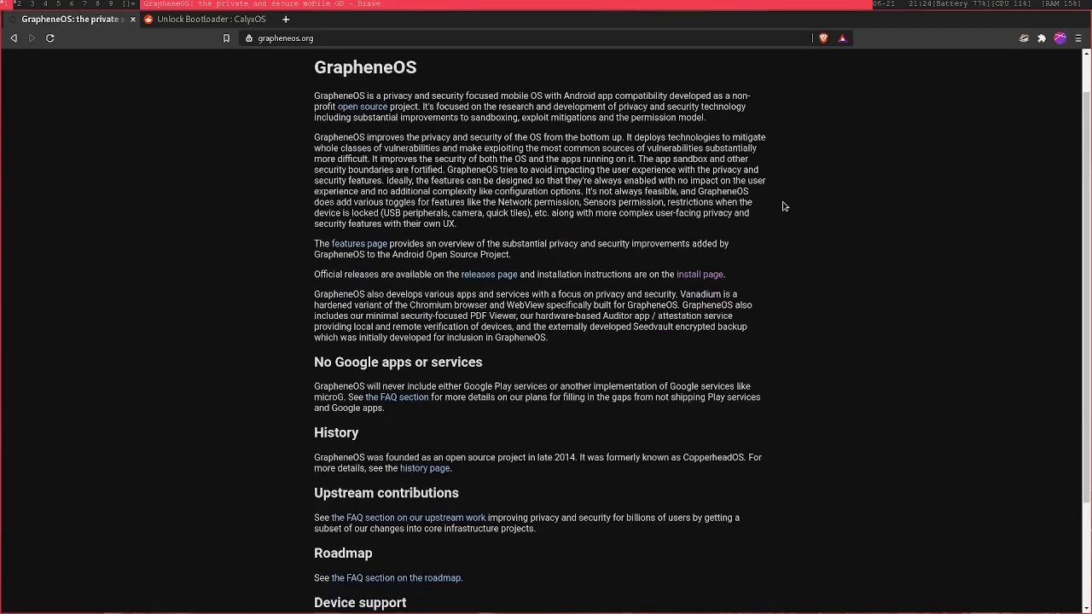
{"action": "scroll", "coordinate": [784, 206], "scroll_direction": "up", "scroll_amount": 1}
{"action": "scroll", "coordinate": [786, 205], "scroll_direction": "down", "scroll_amount": 2}
{"action": "scroll", "coordinate": [791, 207], "scroll_direction": "down", "scroll_amount": 1}
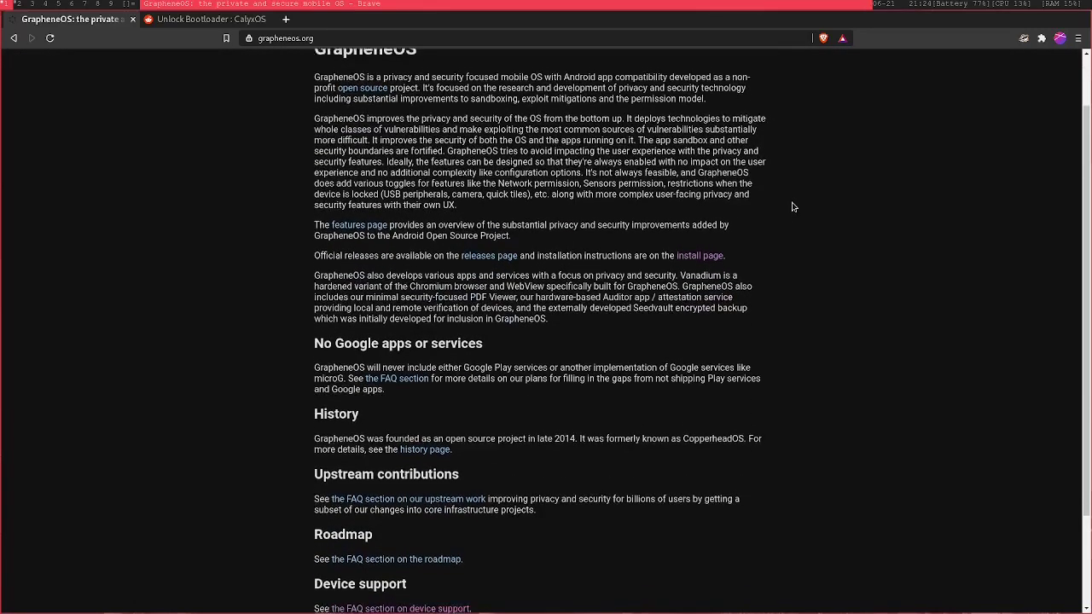